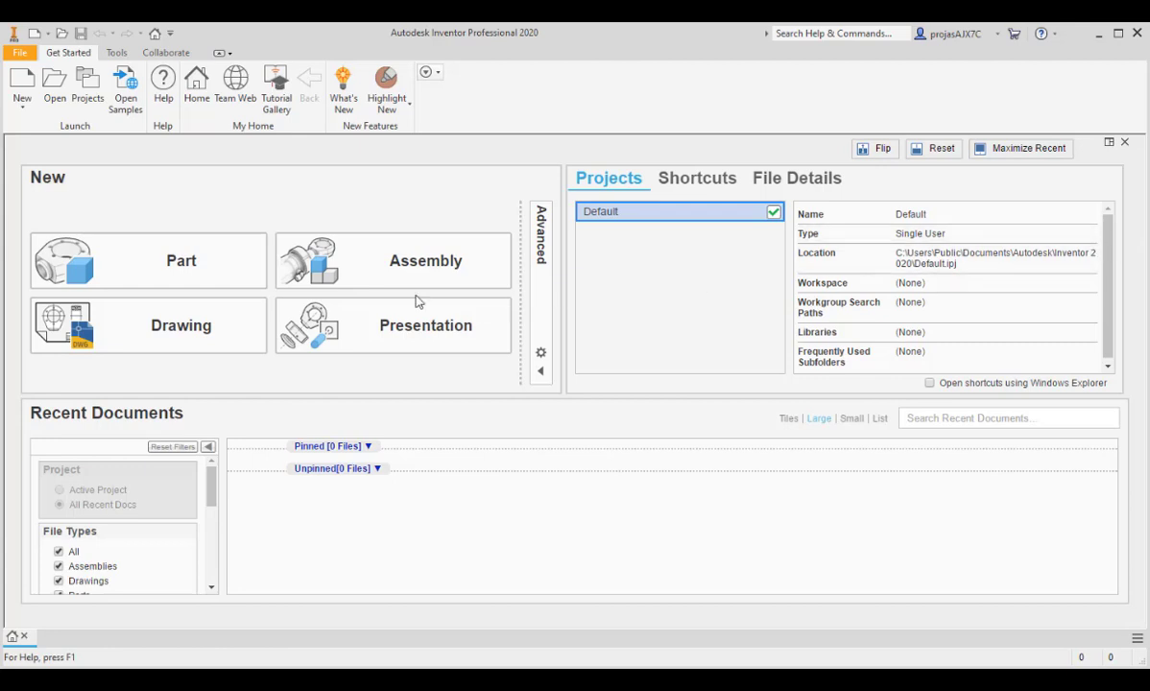
# - Create a new part and start a 2D sketch on the front (XY) plane
pyautogui.click(218, 285)
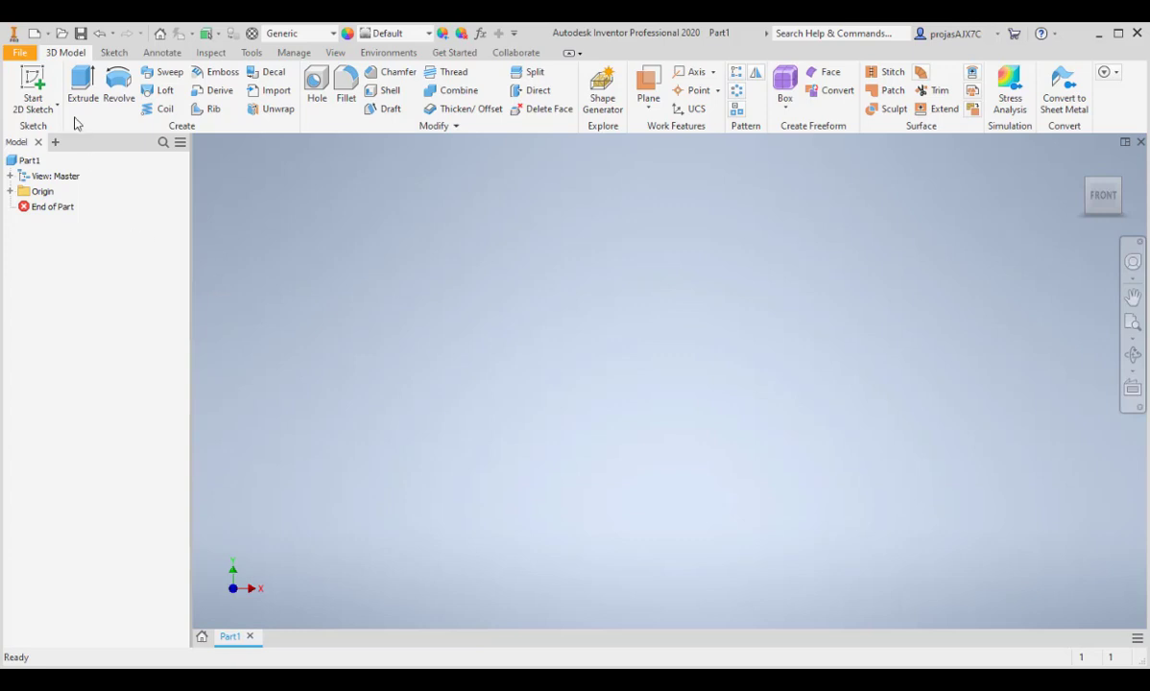
pyautogui.click(30, 81)
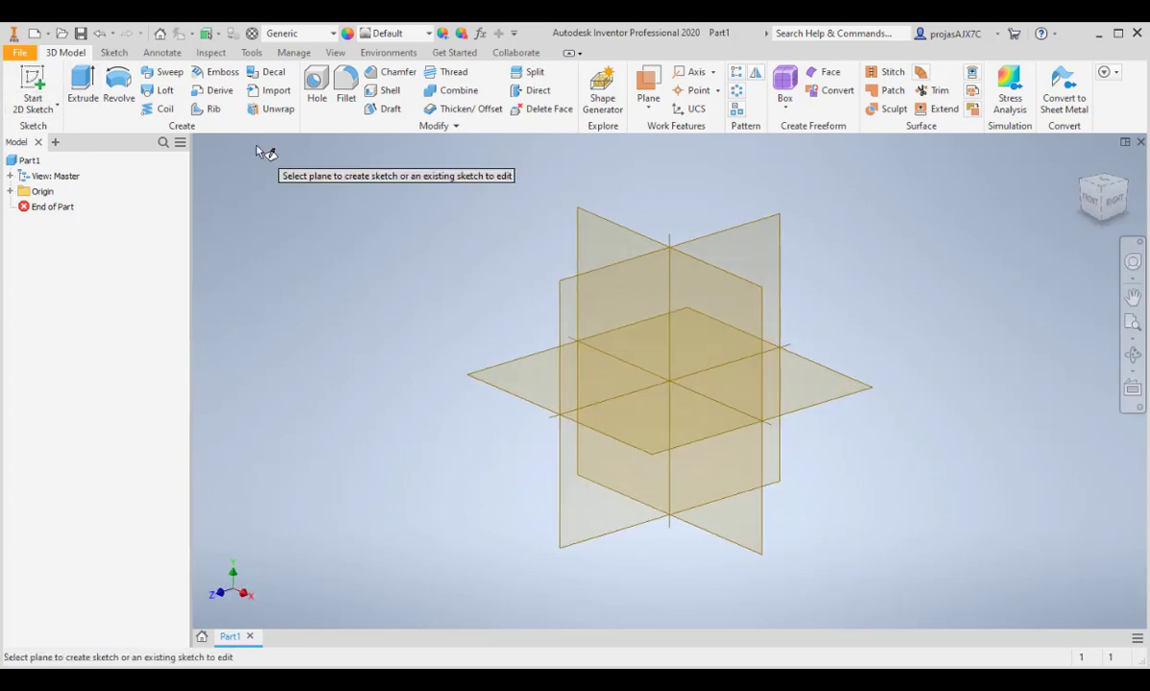
pyautogui.click(633, 248)
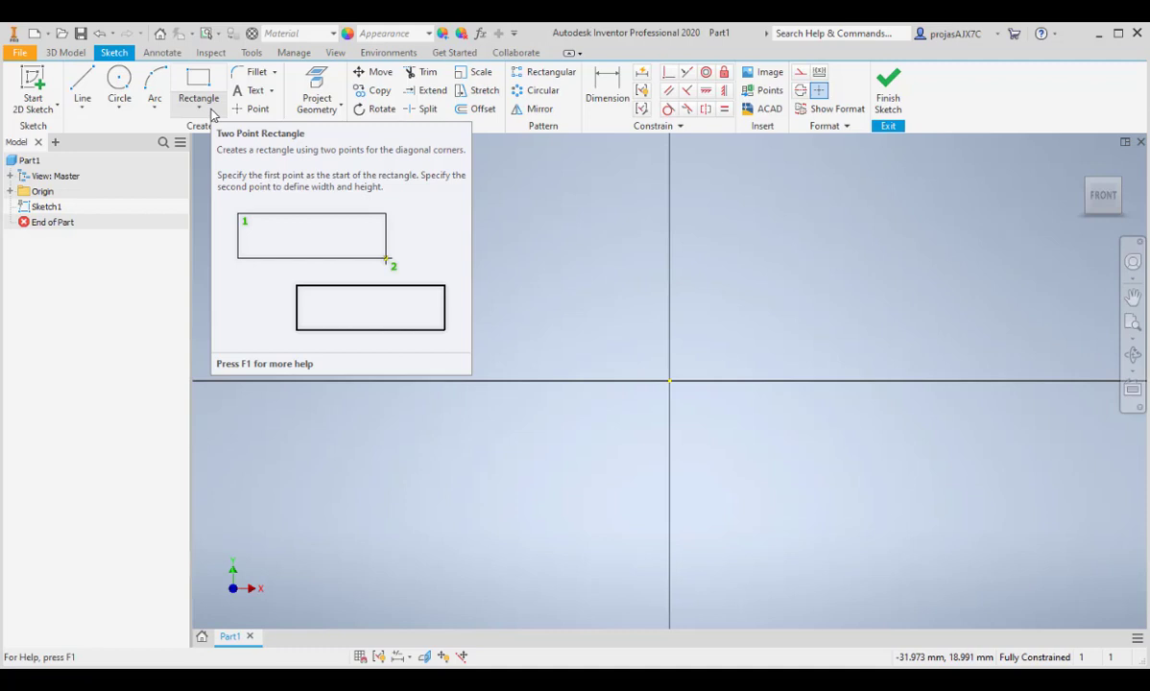
# - Draw a two-point center rectangle about 25 mm wide centred on the origin and finish the sketch
pyautogui.click(212, 112)
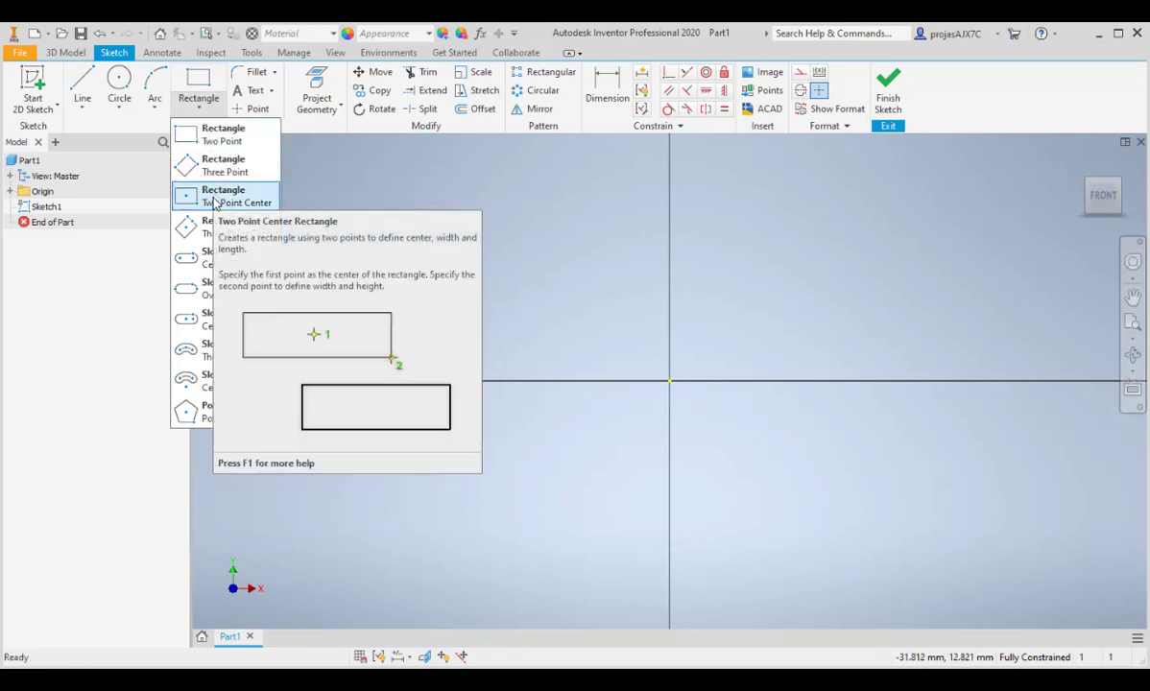
pyautogui.click(215, 202)
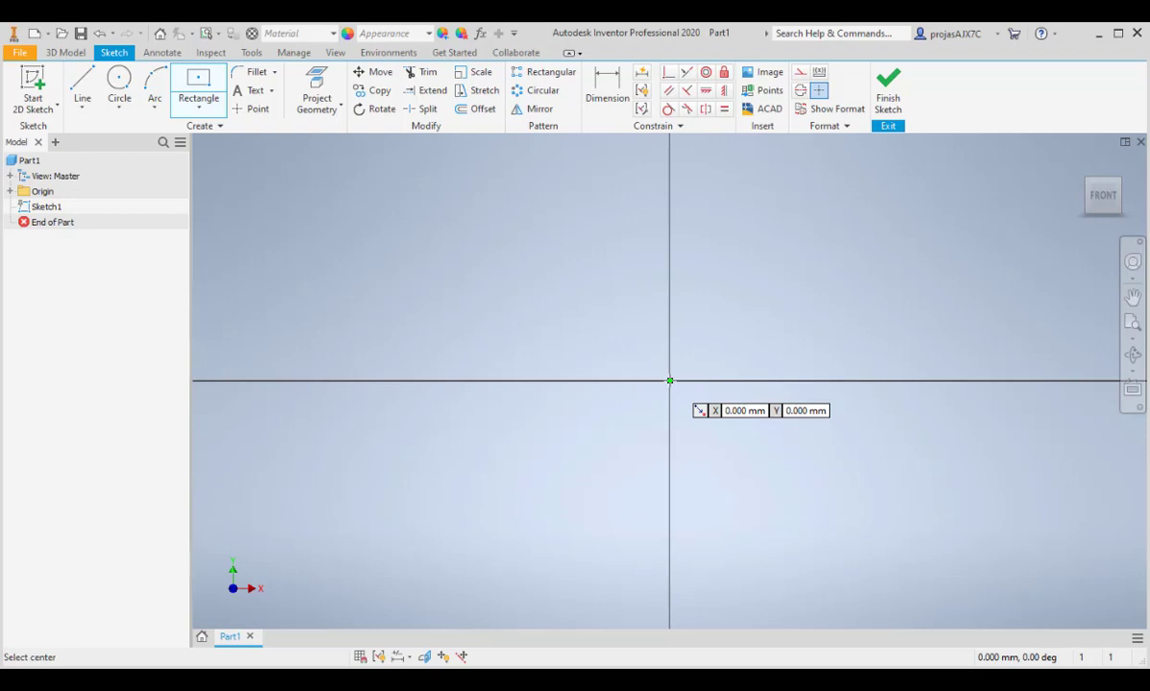
pyautogui.click(669, 382)
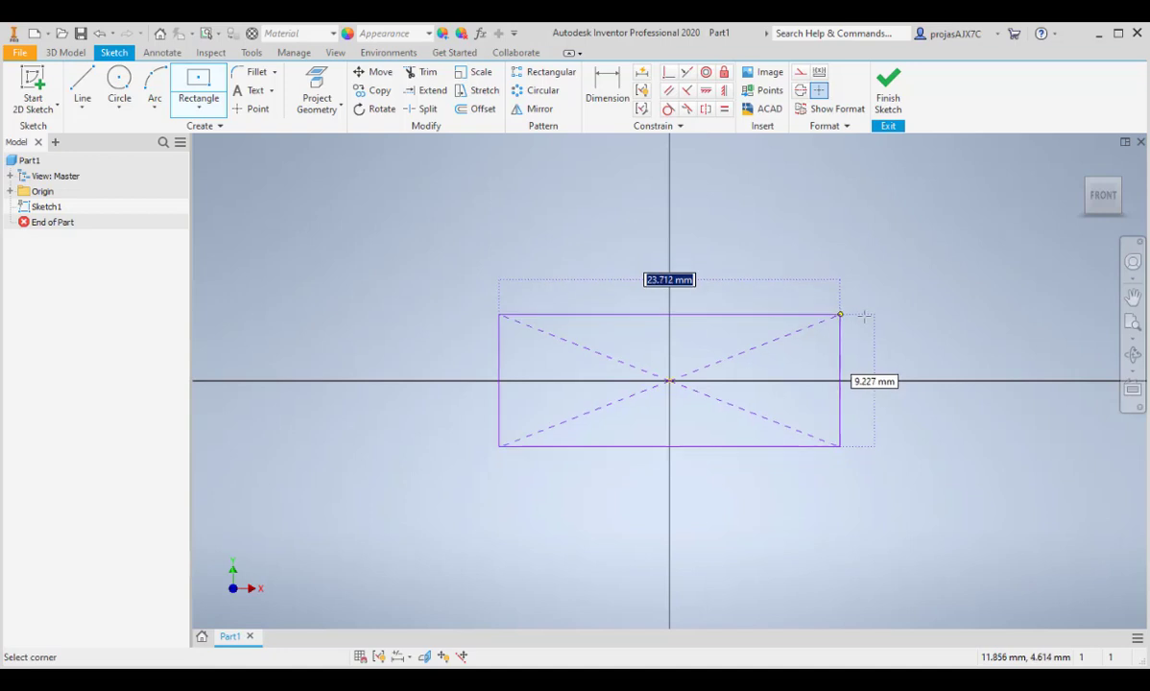
pyautogui.click(848, 302)
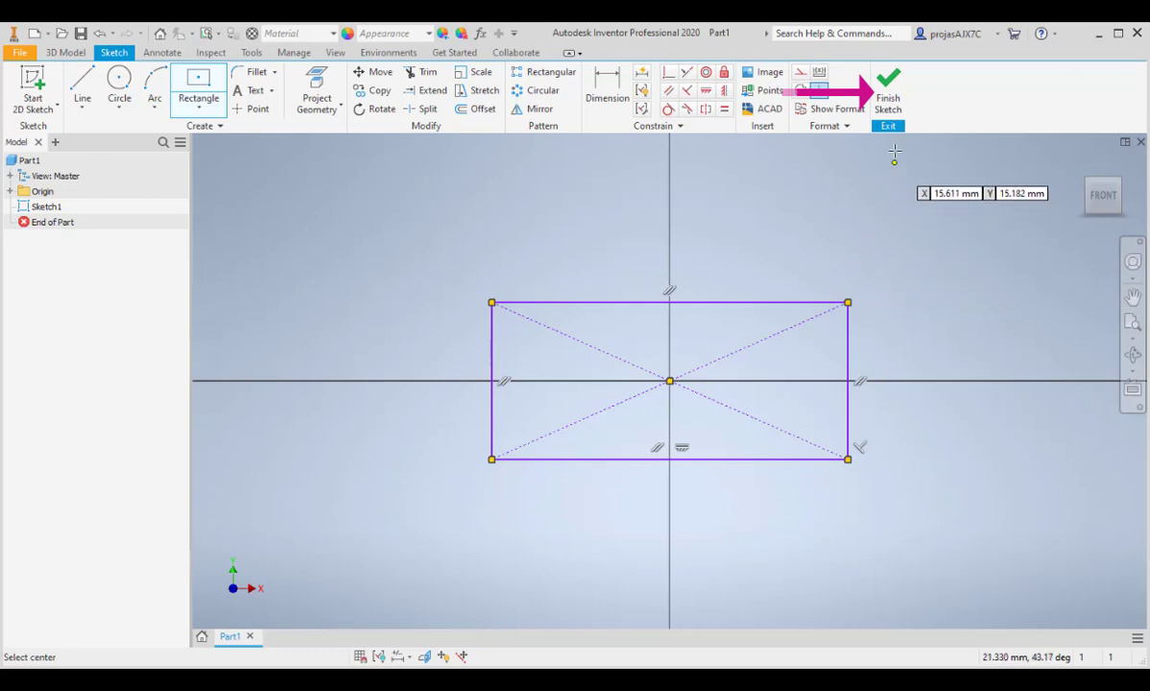
pyautogui.click(888, 100)
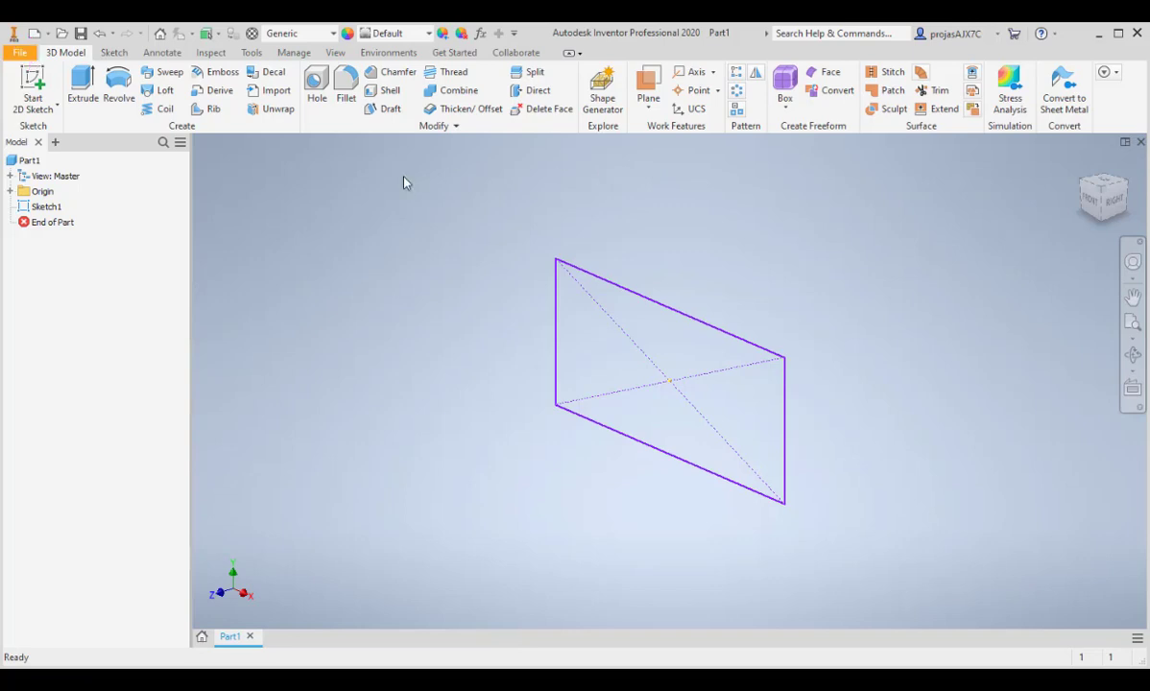
pyautogui.click(119, 88)
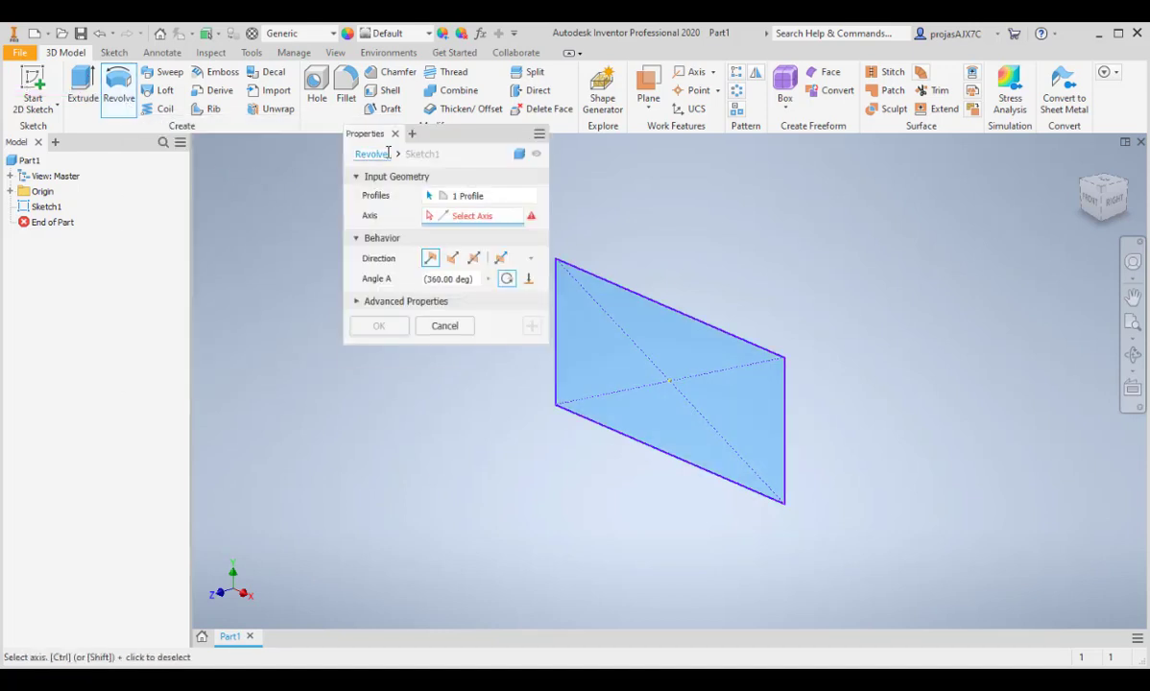
pyautogui.moveTo(435, 150); pyautogui.dragTo(353, 199)
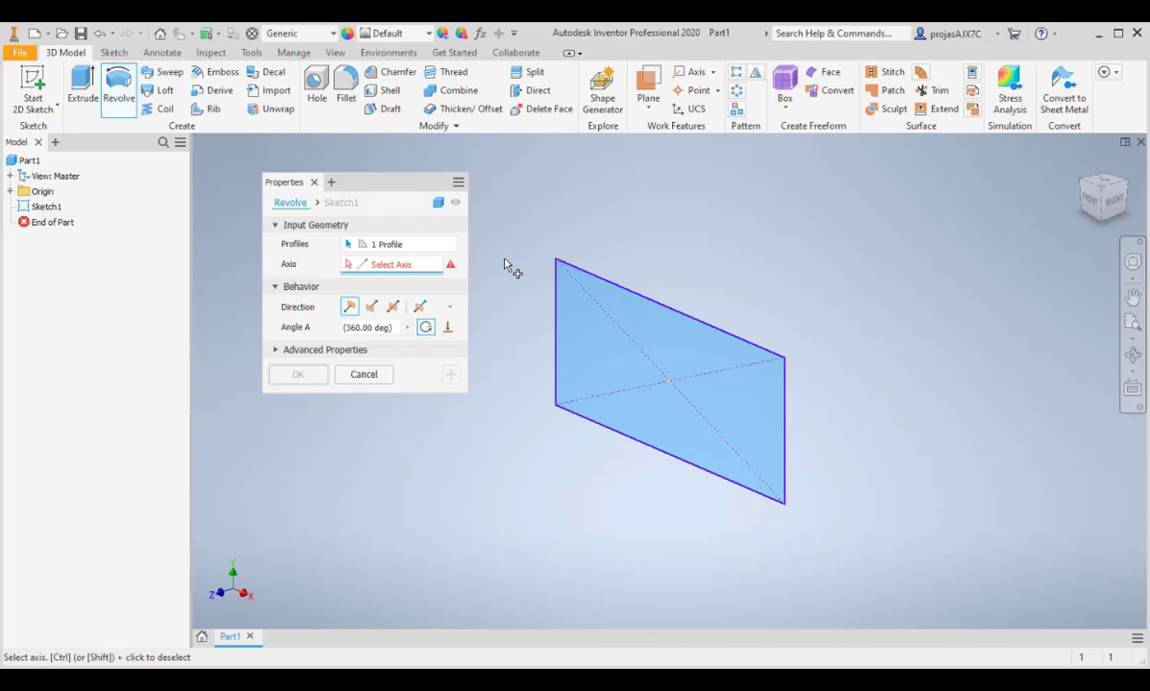
pyautogui.click(379, 310)
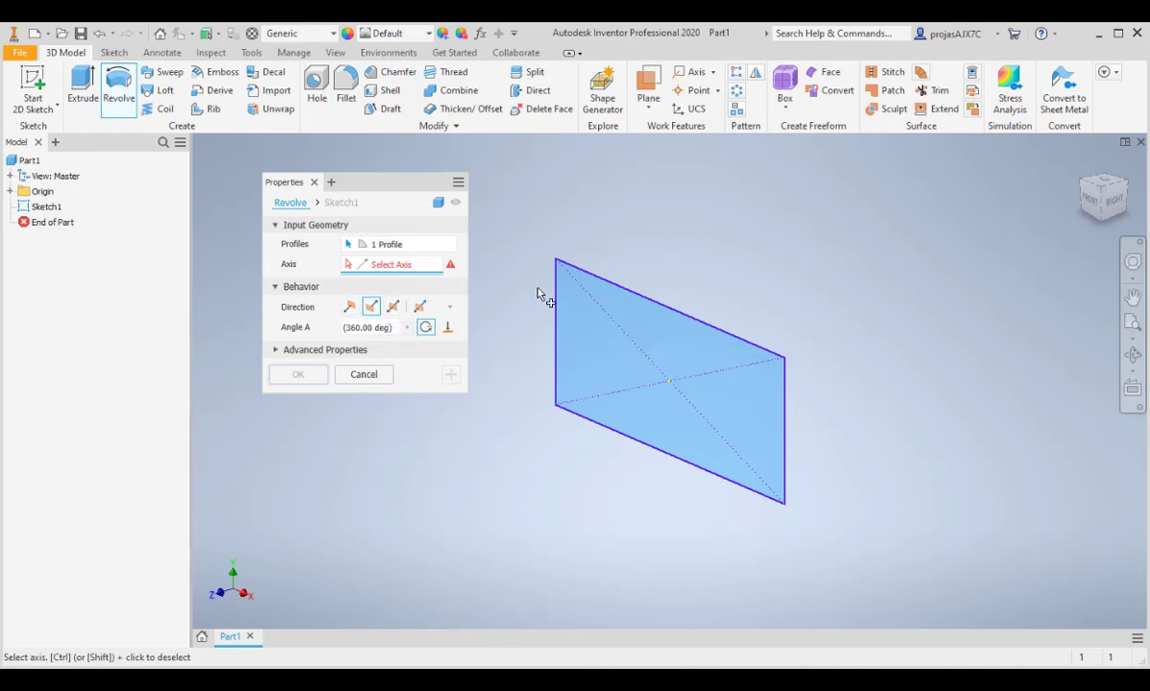
pyautogui.click(664, 458)
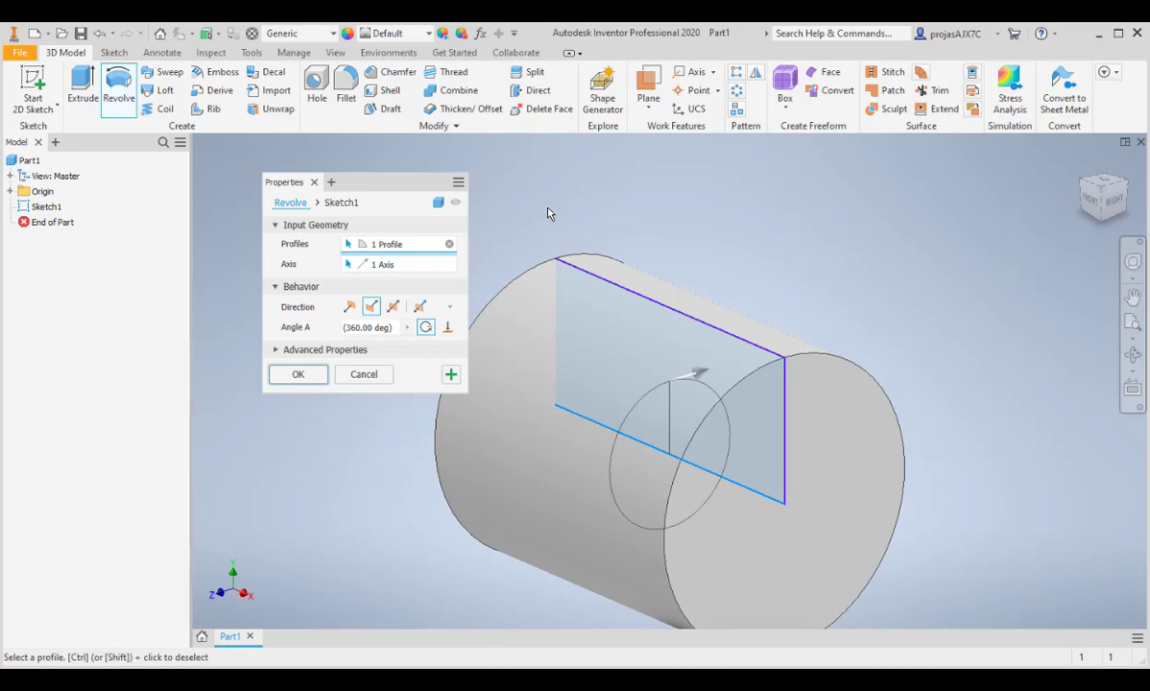
pyautogui.click(365, 374)
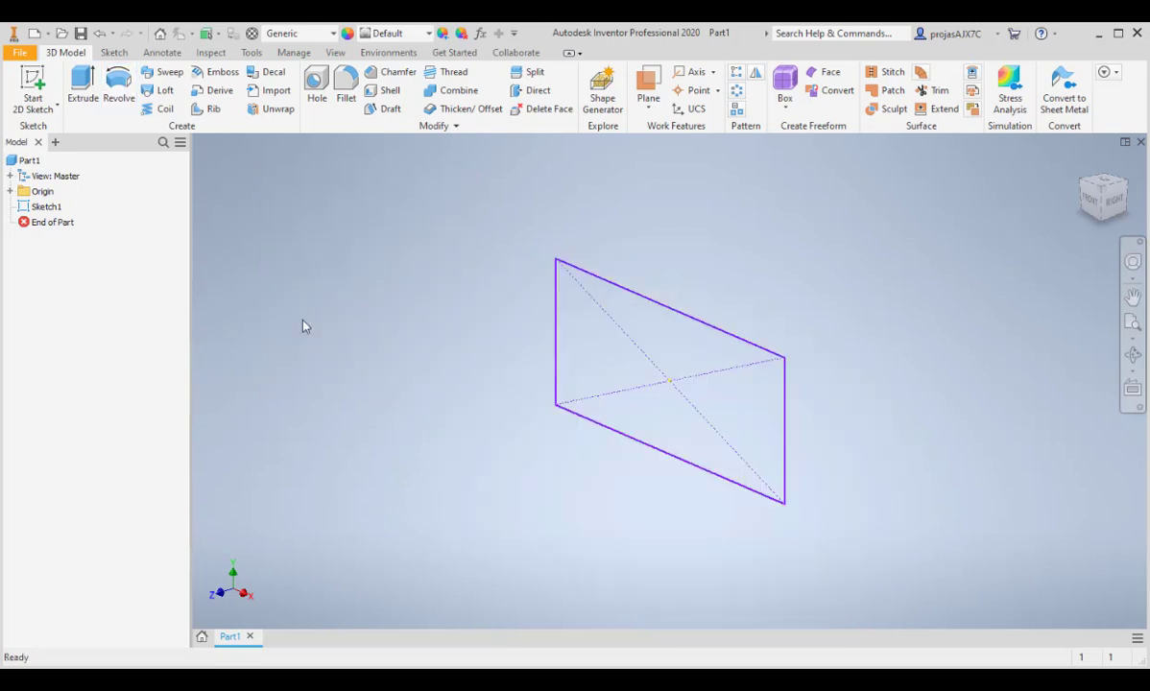
# - Set up a flipped-direction Revolve of the rectangle about its right vertical edge with a 90 degree angle
pyautogui.click(119, 89)
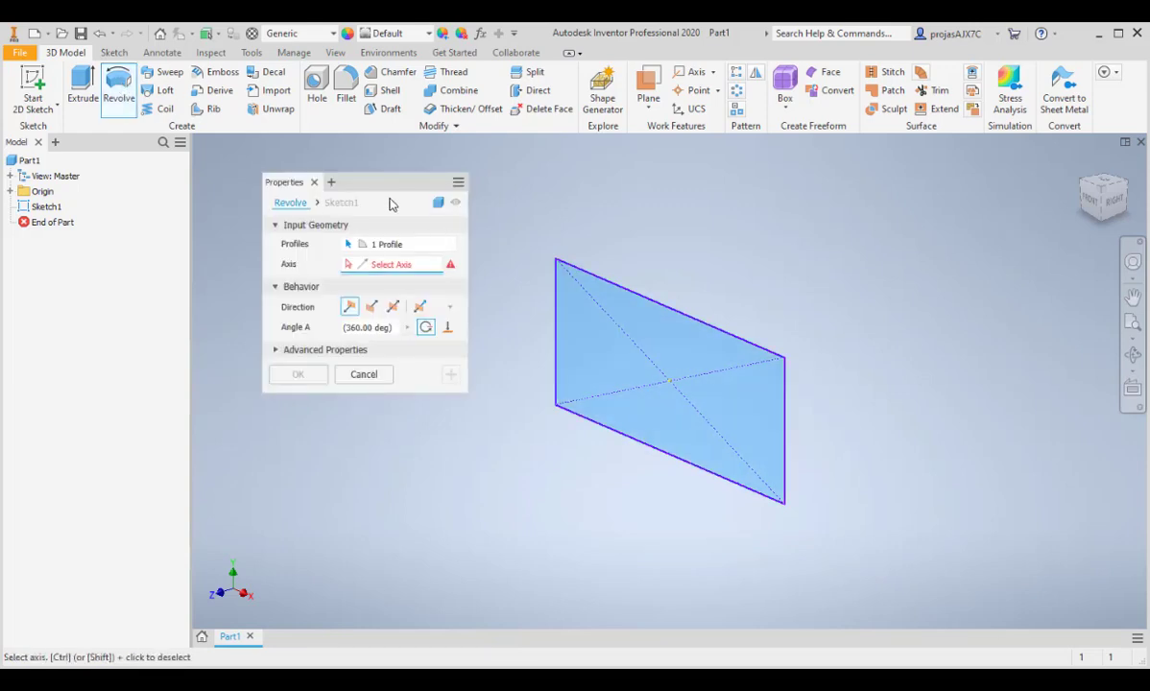
pyautogui.moveTo(388, 186); pyautogui.dragTo(317, 154)
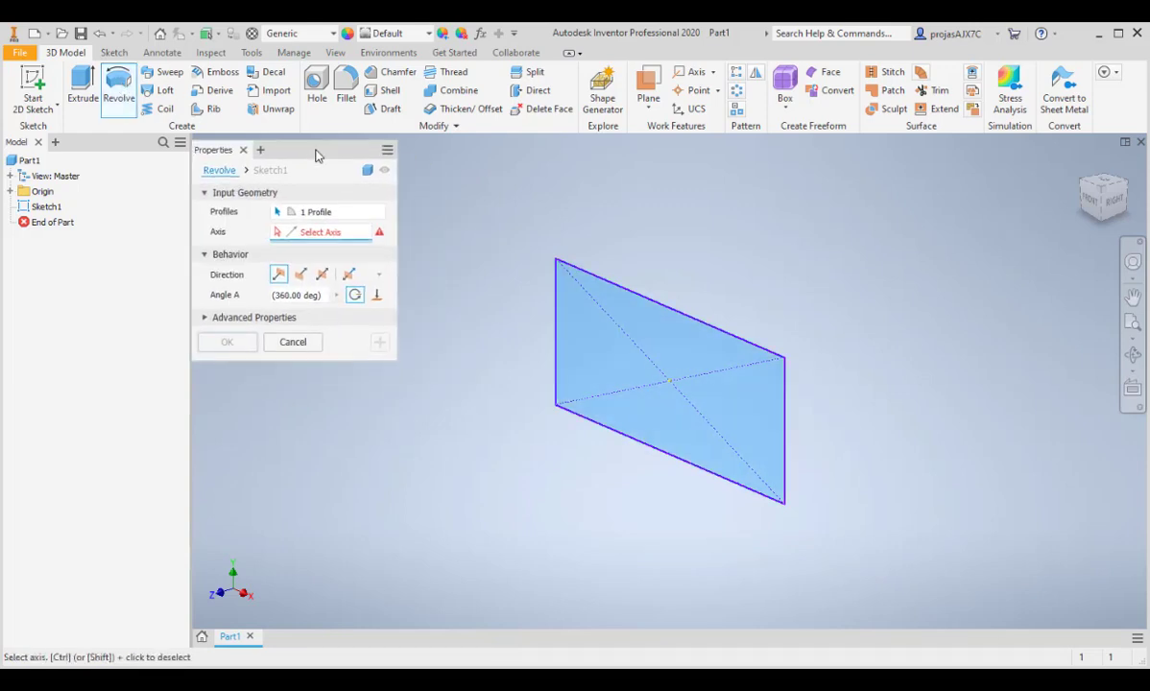
pyautogui.click(302, 275)
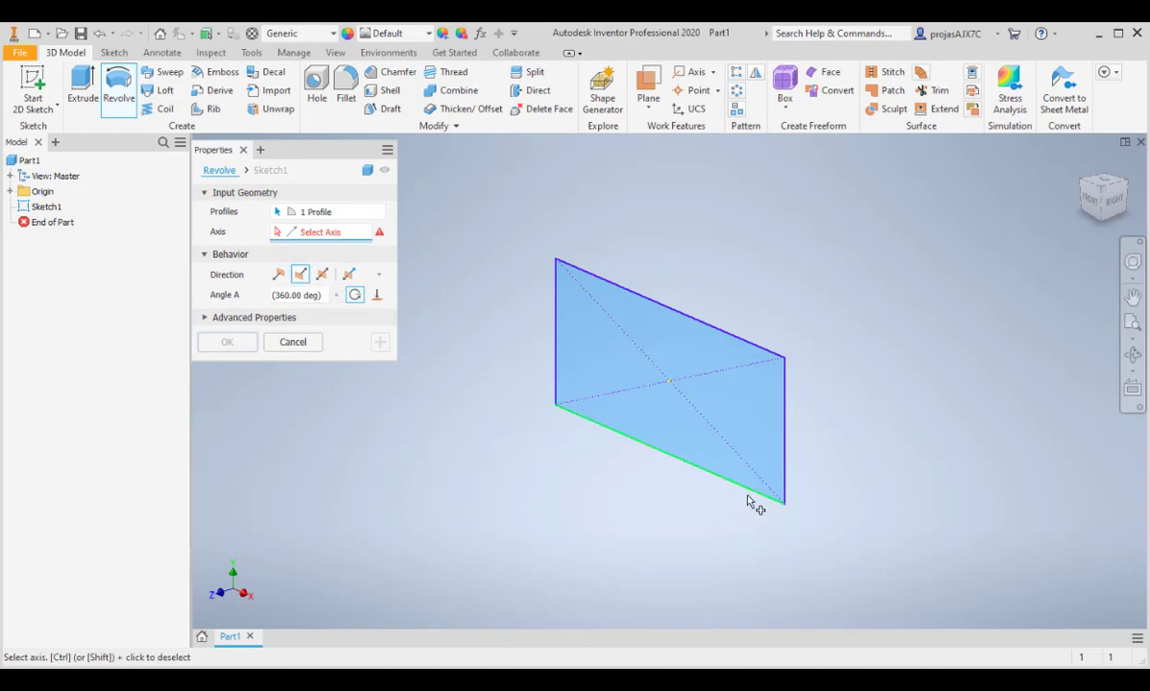
pyautogui.click(784, 428)
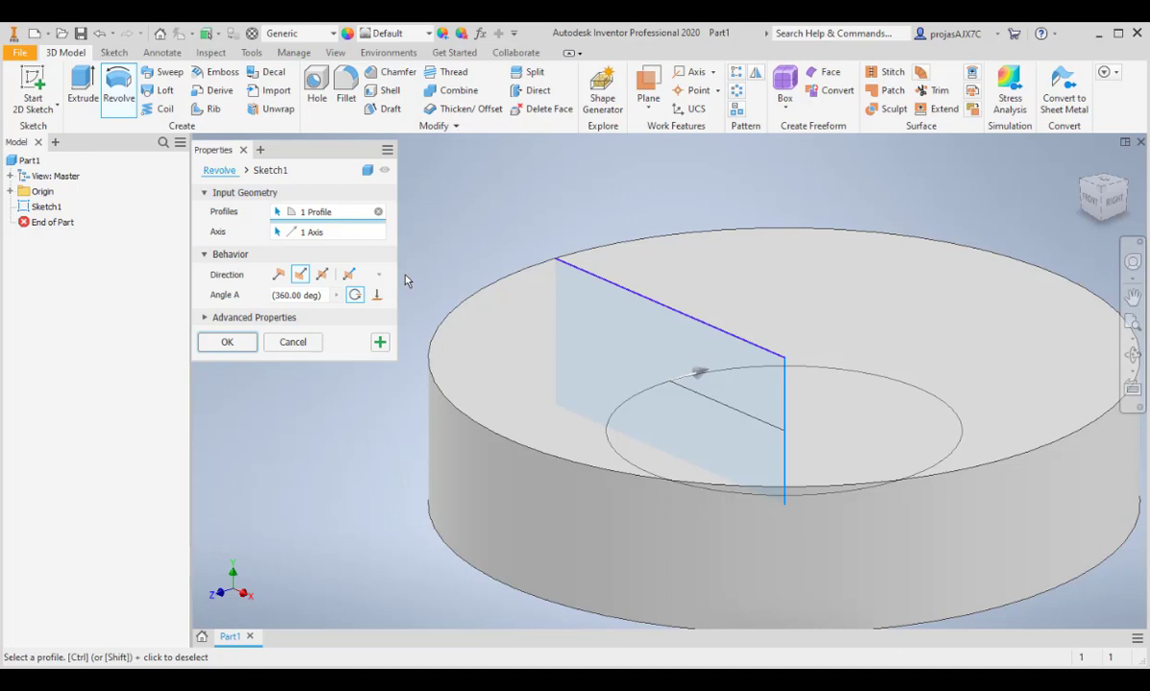
pyautogui.click(291, 295)
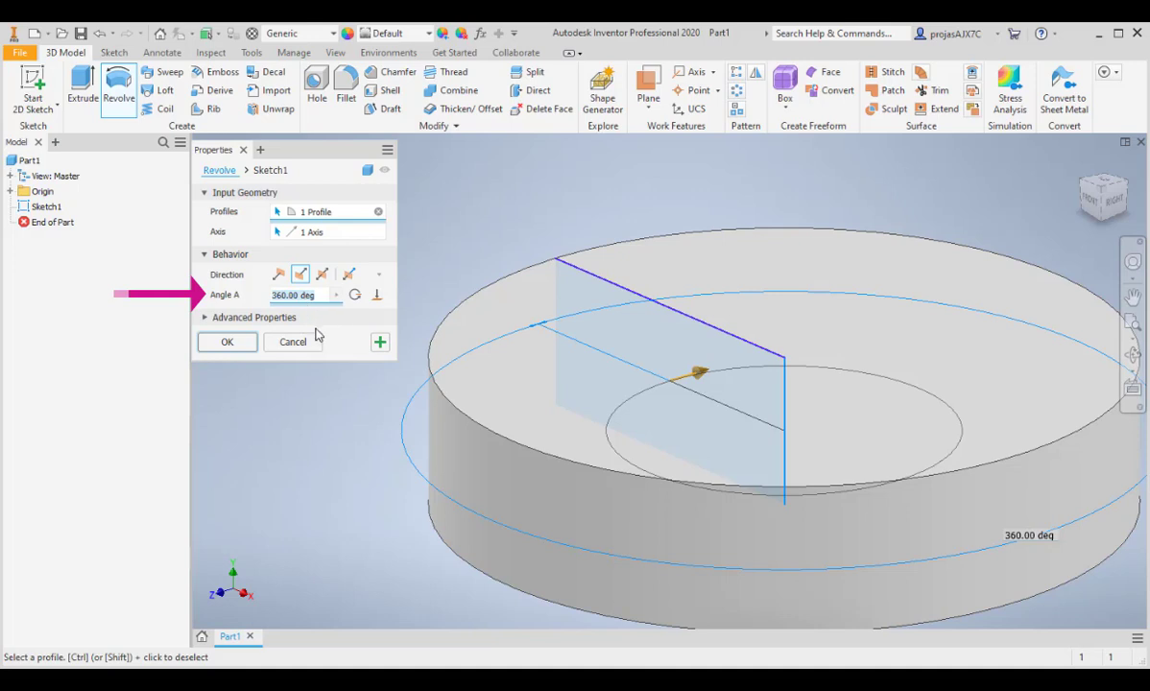
pyautogui.write('90')
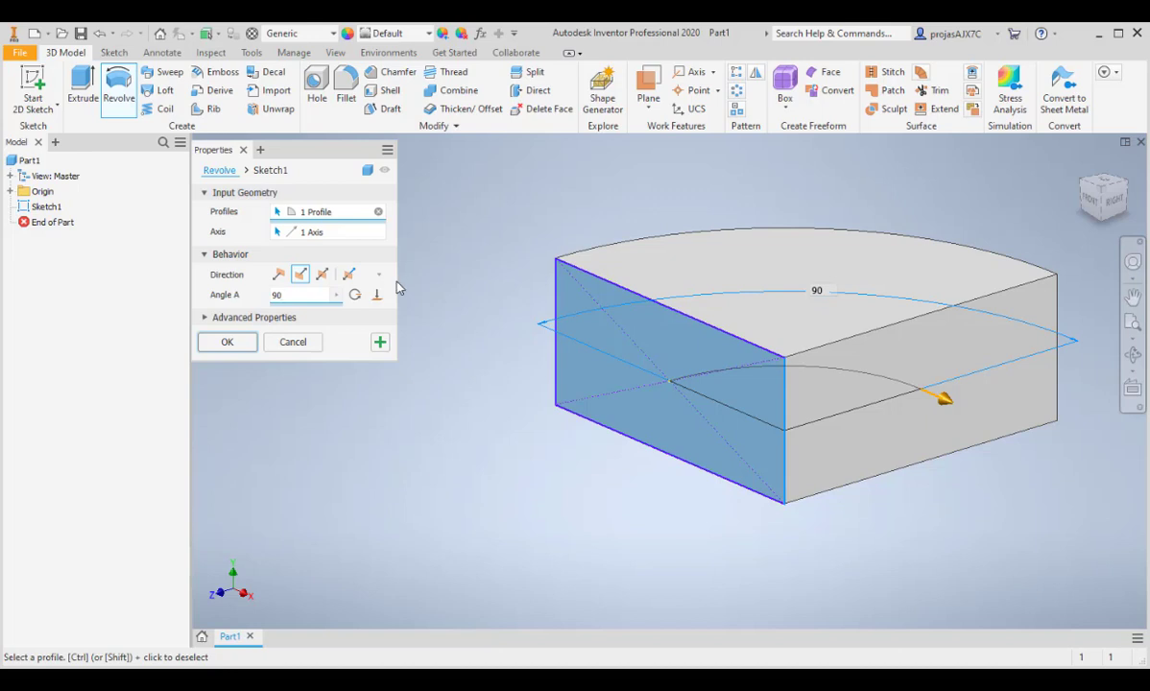
# - Try the default and symmetric revolve directions, then make it asymmetric with Angle A 45 deg and Angle B 90 deg
pyautogui.click(278, 275)
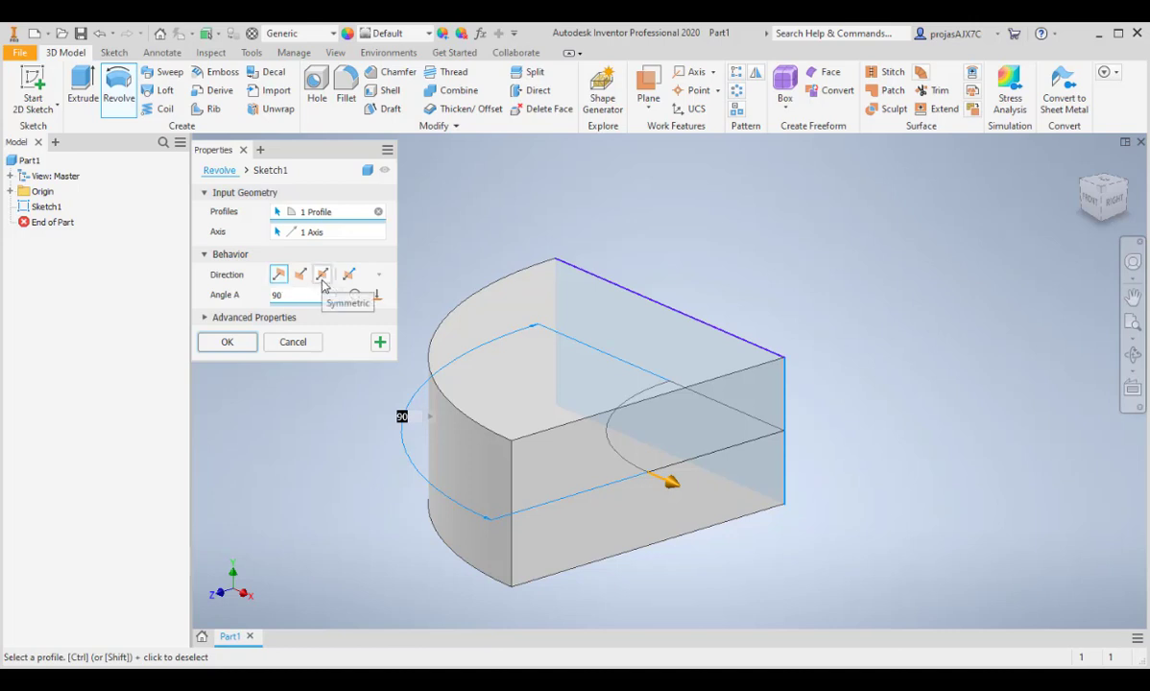
pyautogui.click(323, 275)
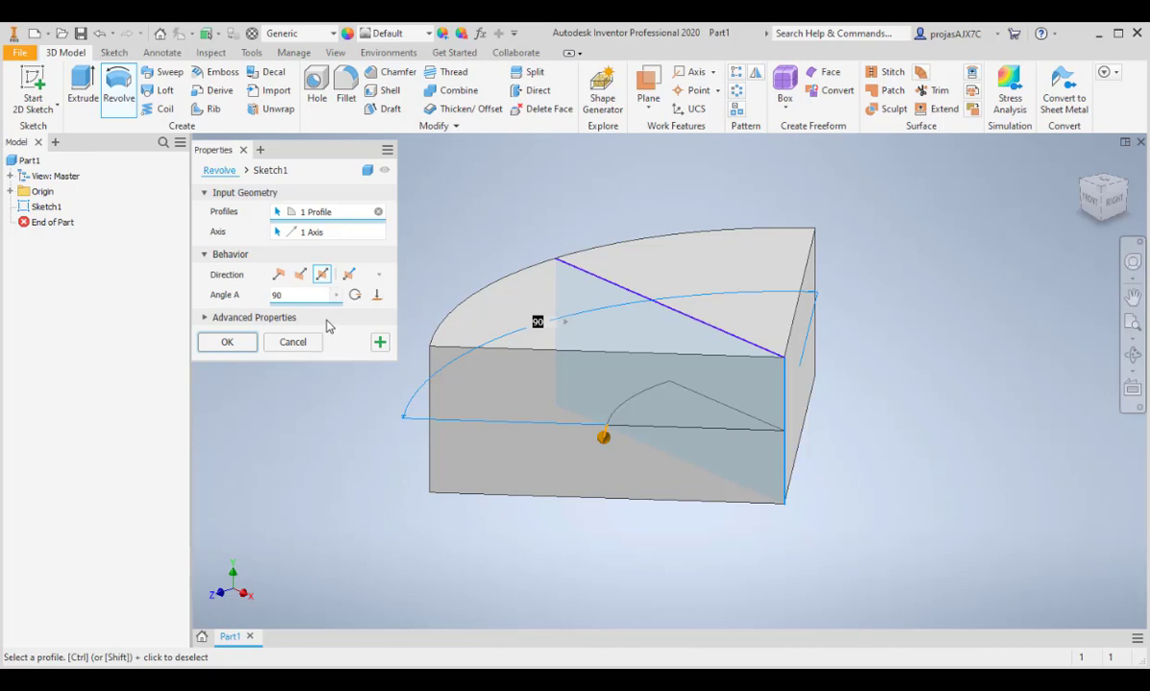
pyautogui.click(351, 277)
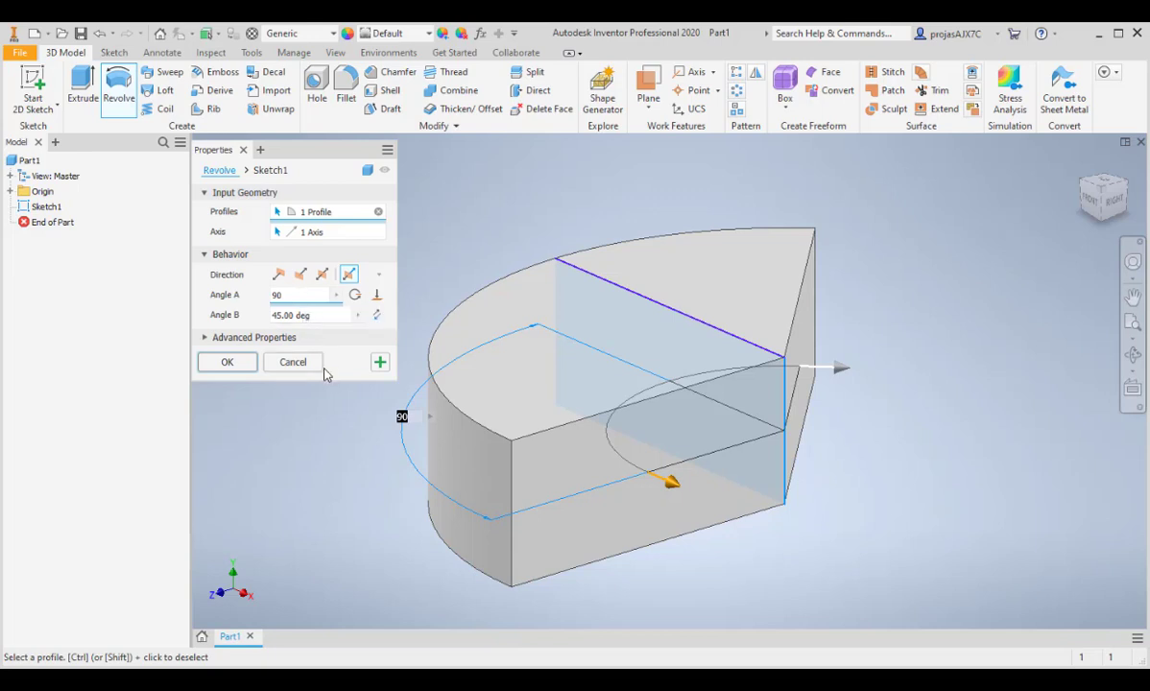
pyautogui.click(377, 316)
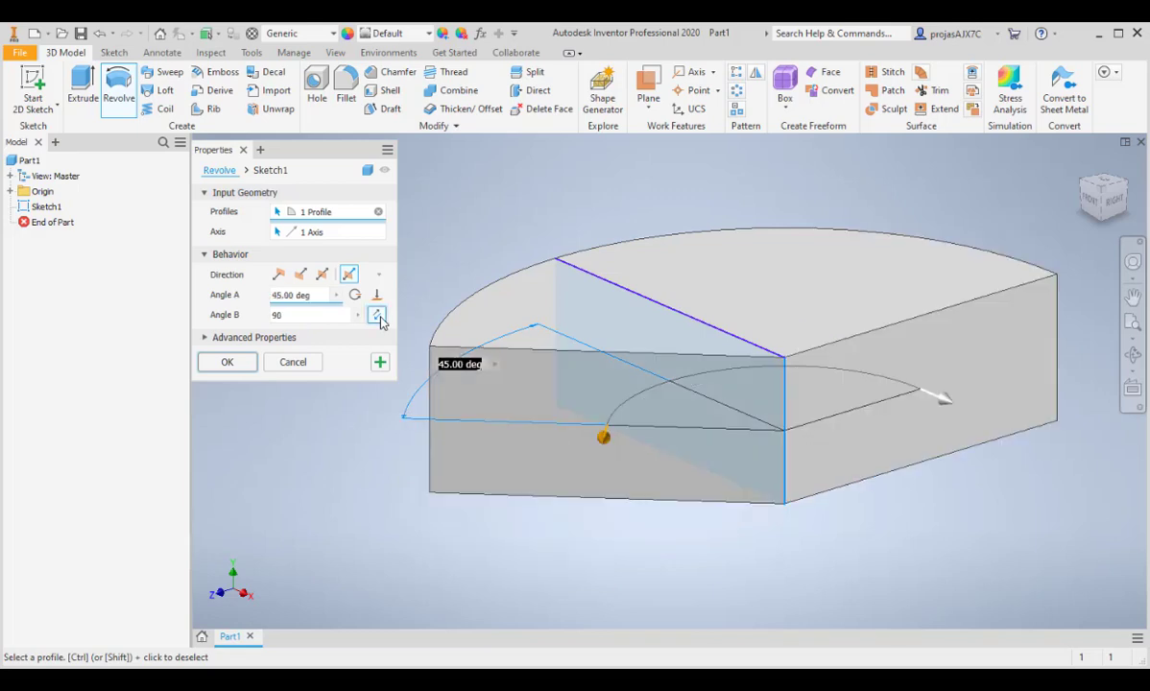
pyautogui.click(378, 316)
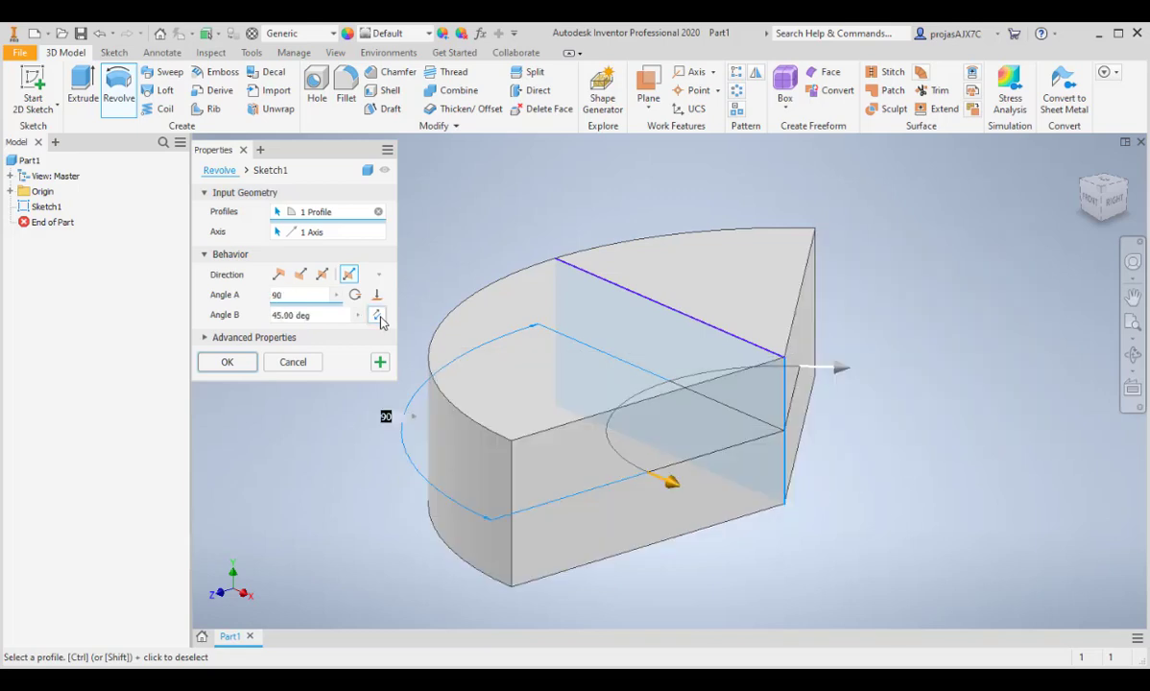
pyautogui.click(378, 316)
pyautogui.click(379, 316)
pyautogui.click(378, 317)
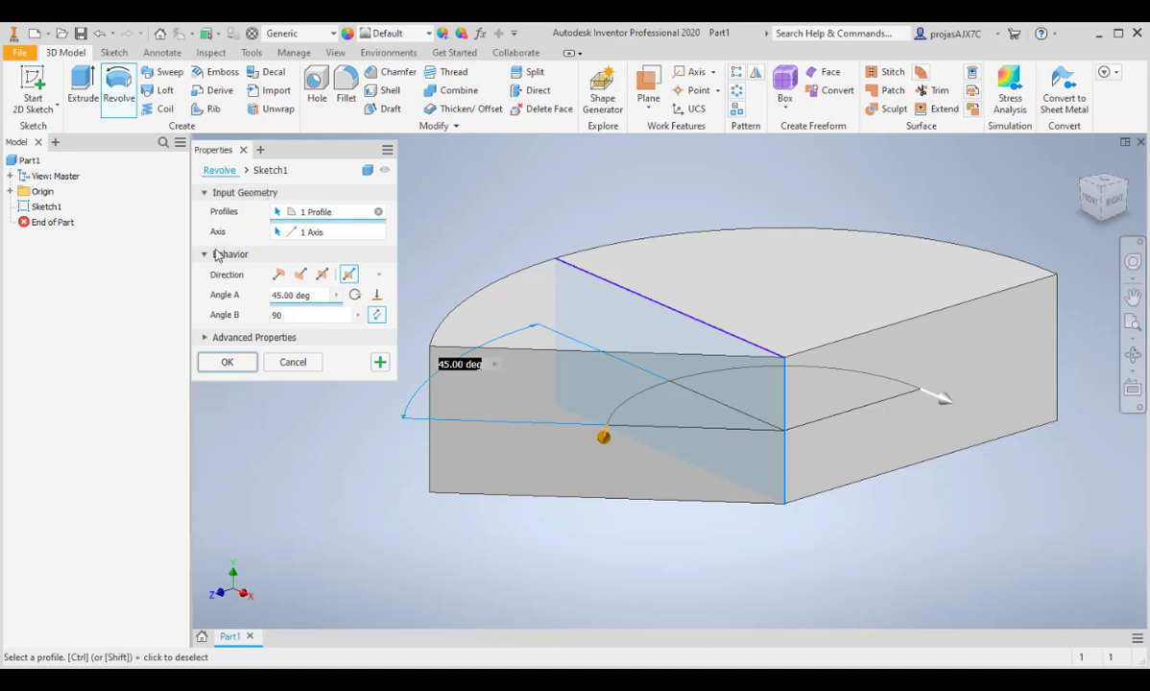
# - Dimension the upper edge of the revolve's sketch rectangle to 30 mm and complete the revolve
pyautogui.click(275, 177)
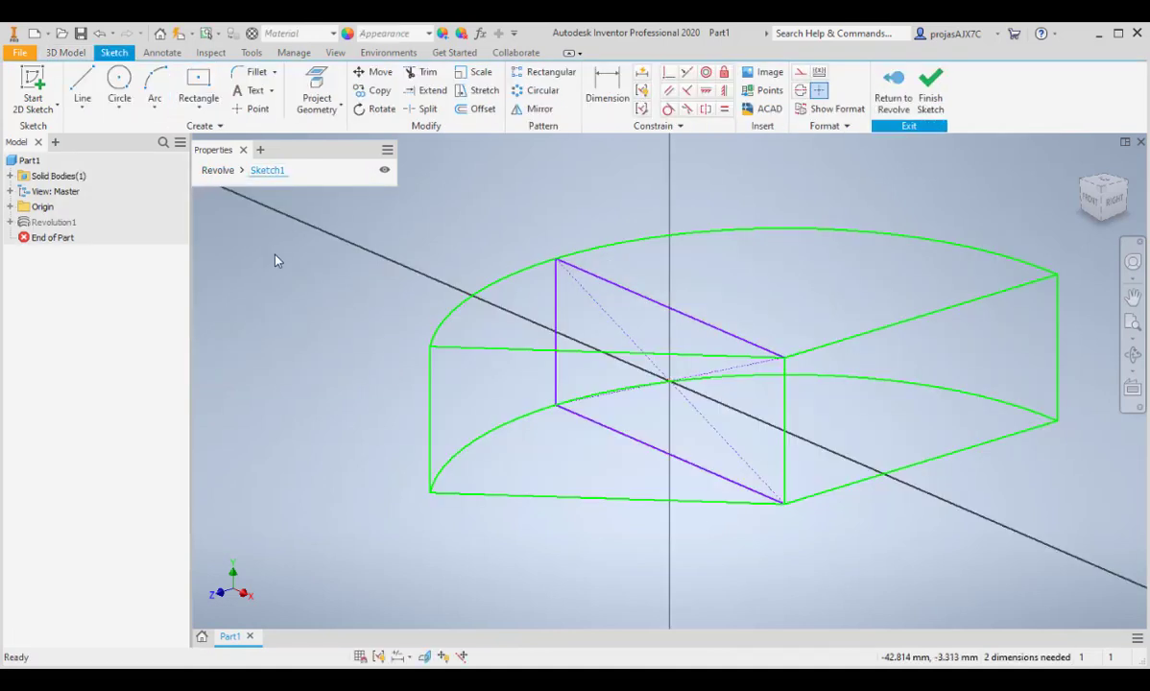
pyautogui.click(226, 170)
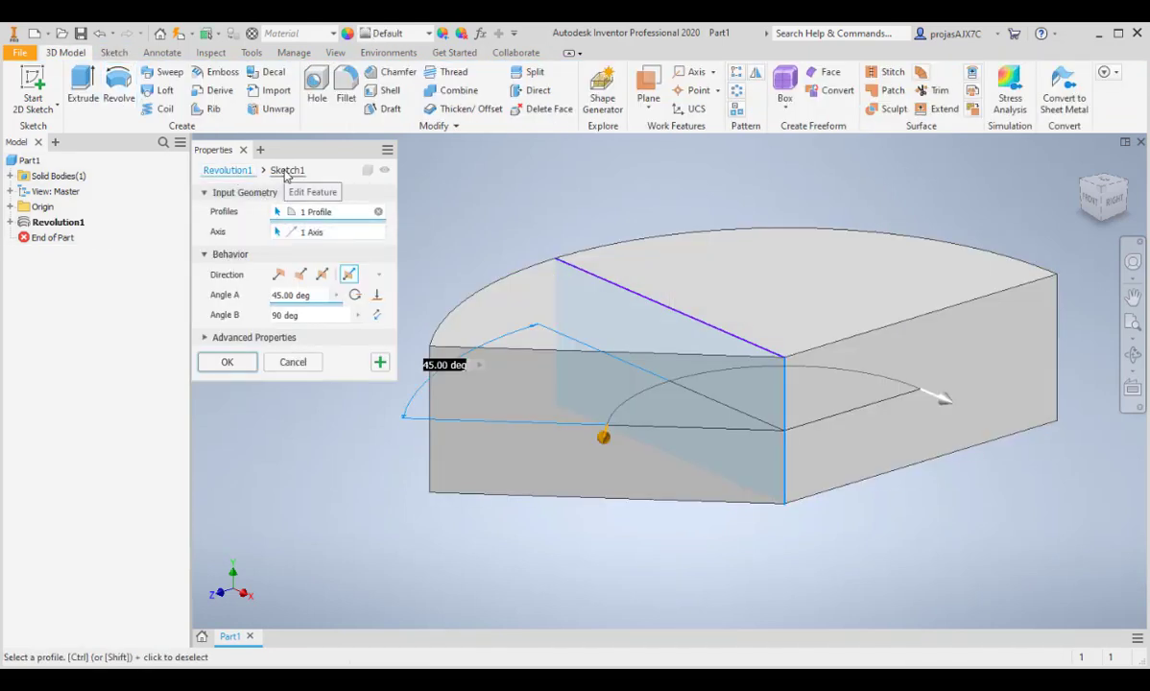
pyautogui.click(285, 171)
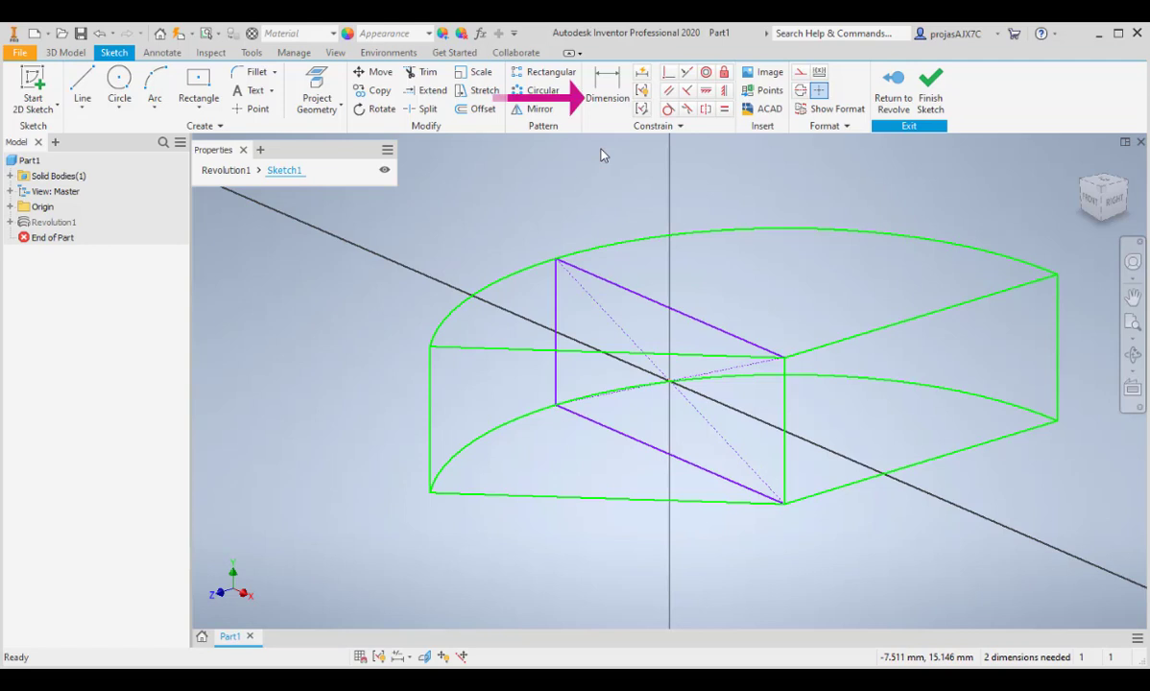
pyautogui.click(611, 102)
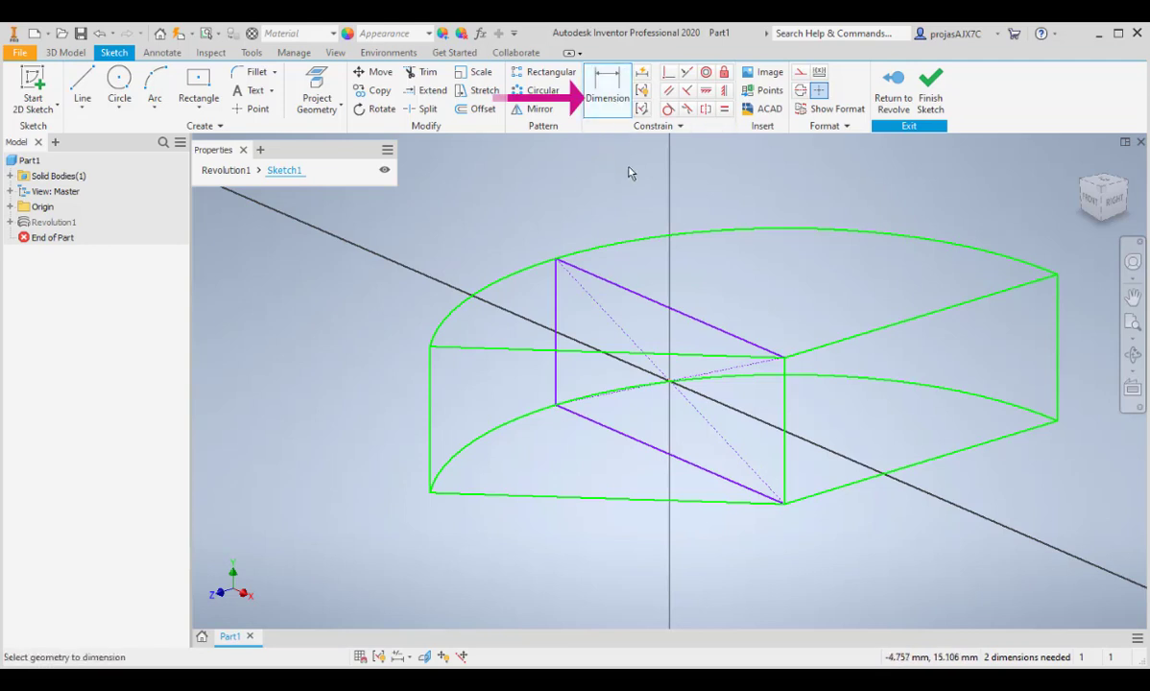
pyautogui.click(652, 304)
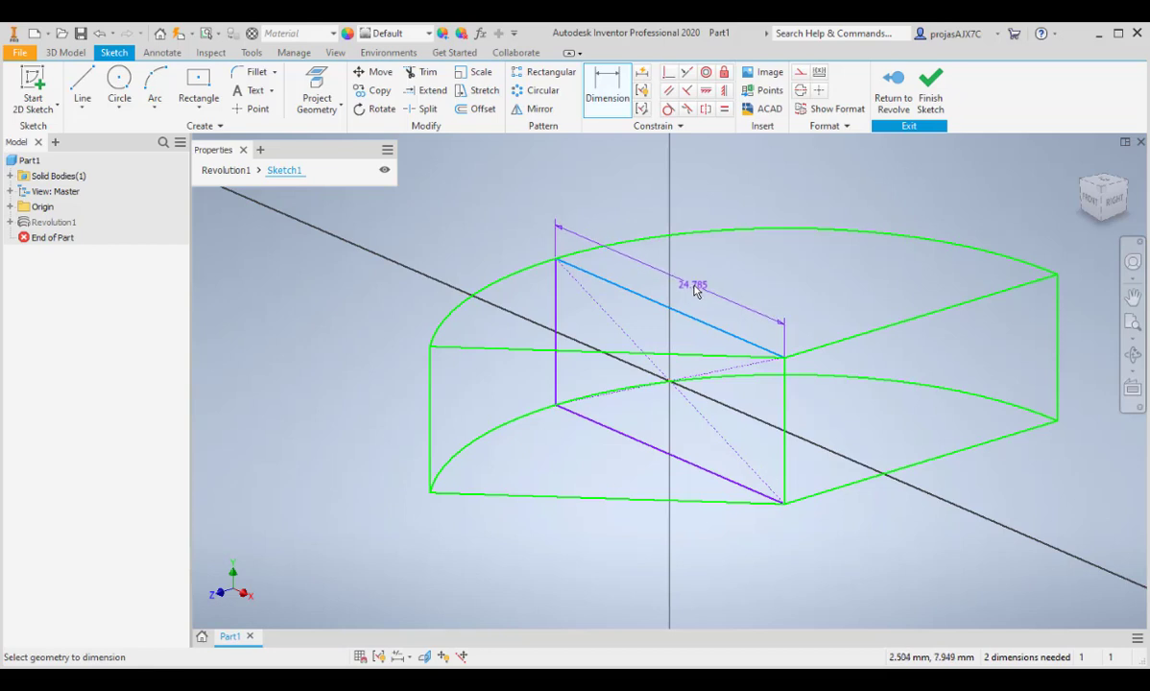
pyautogui.click(696, 292)
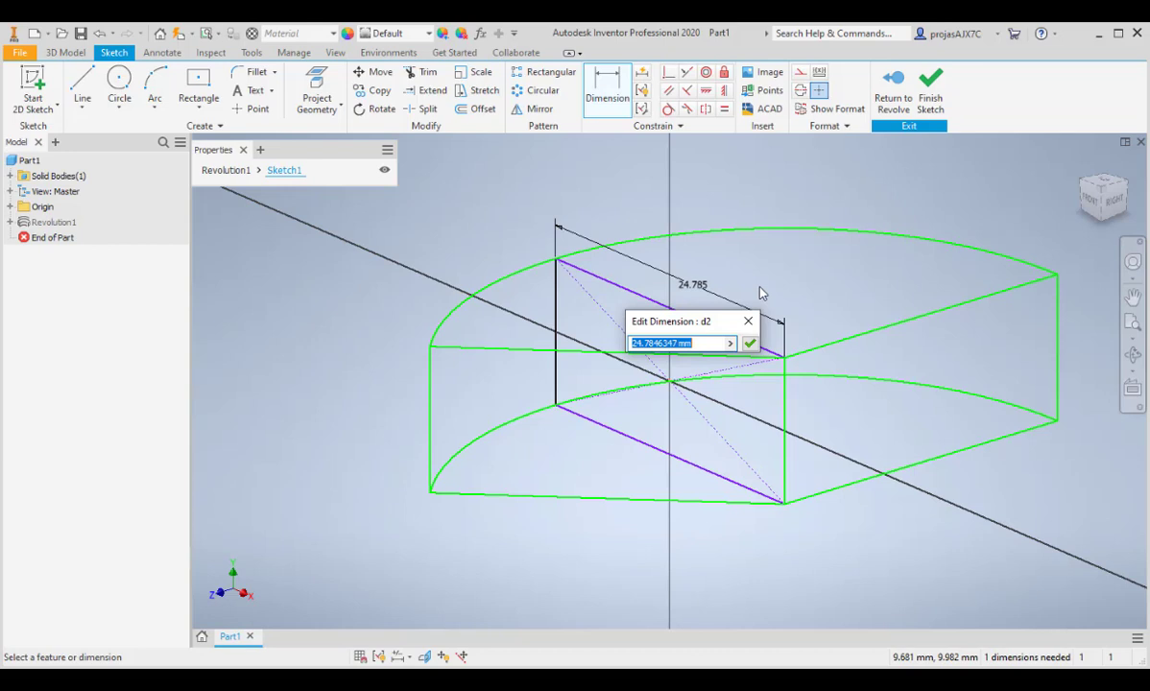
pyautogui.click(717, 344)
pyautogui.hotkey('ctrl', 'a')
pyautogui.write('3')
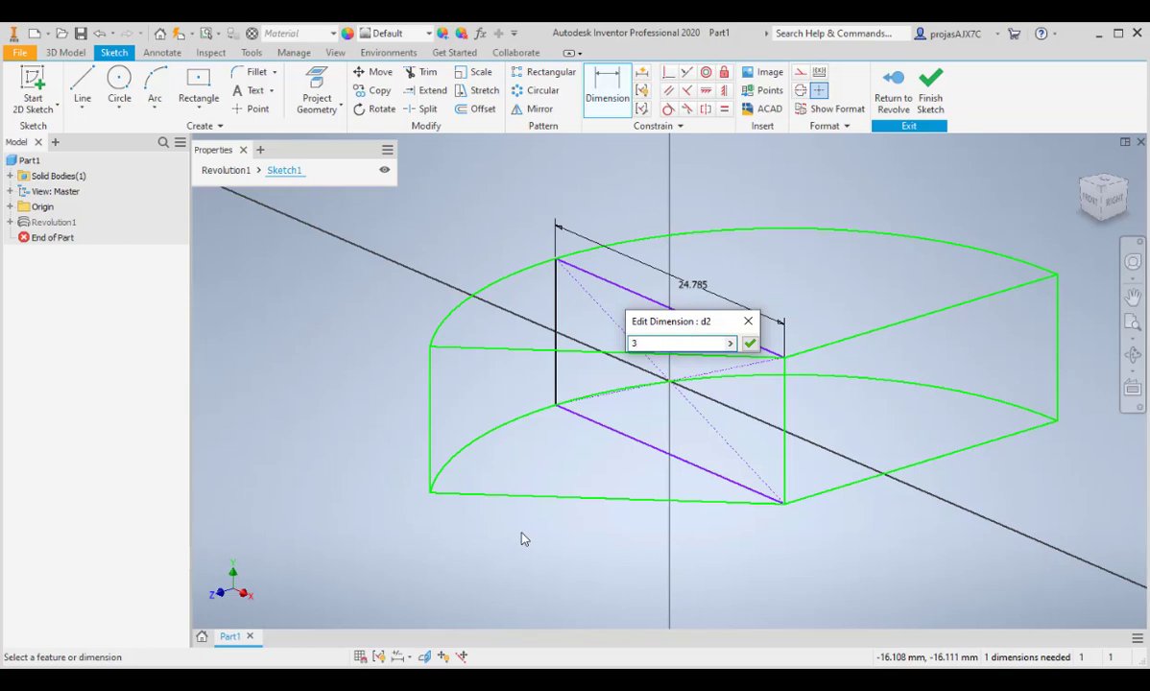
pyautogui.write('0')
pyautogui.press('Return')
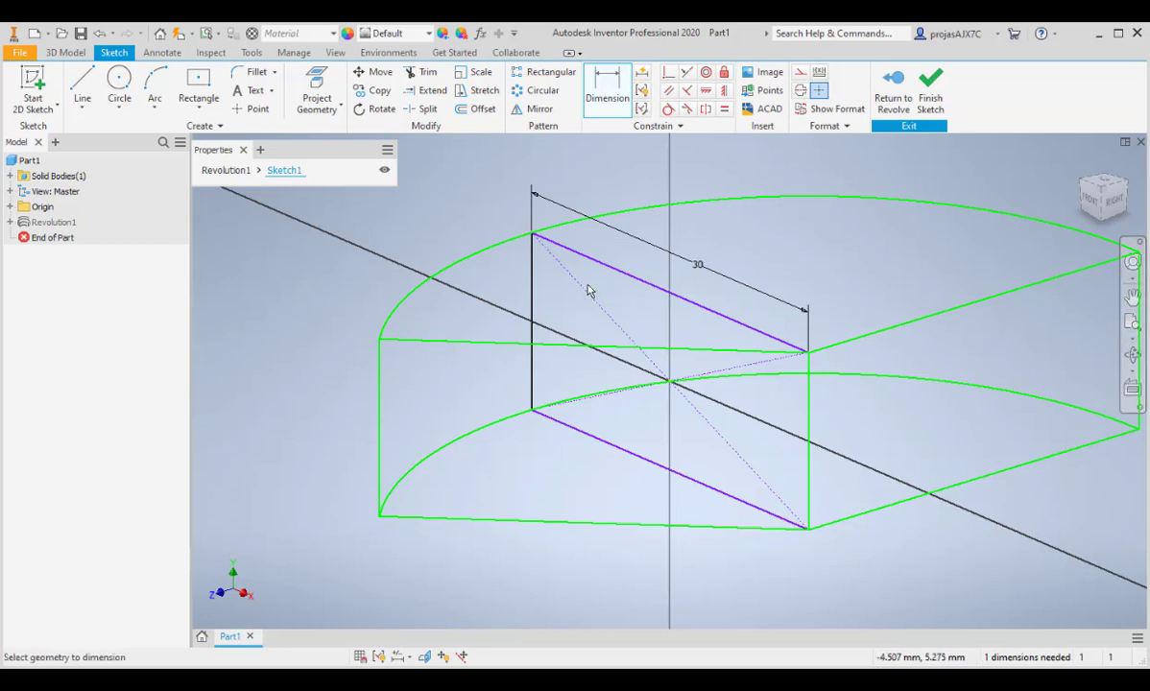
pyautogui.click(227, 169)
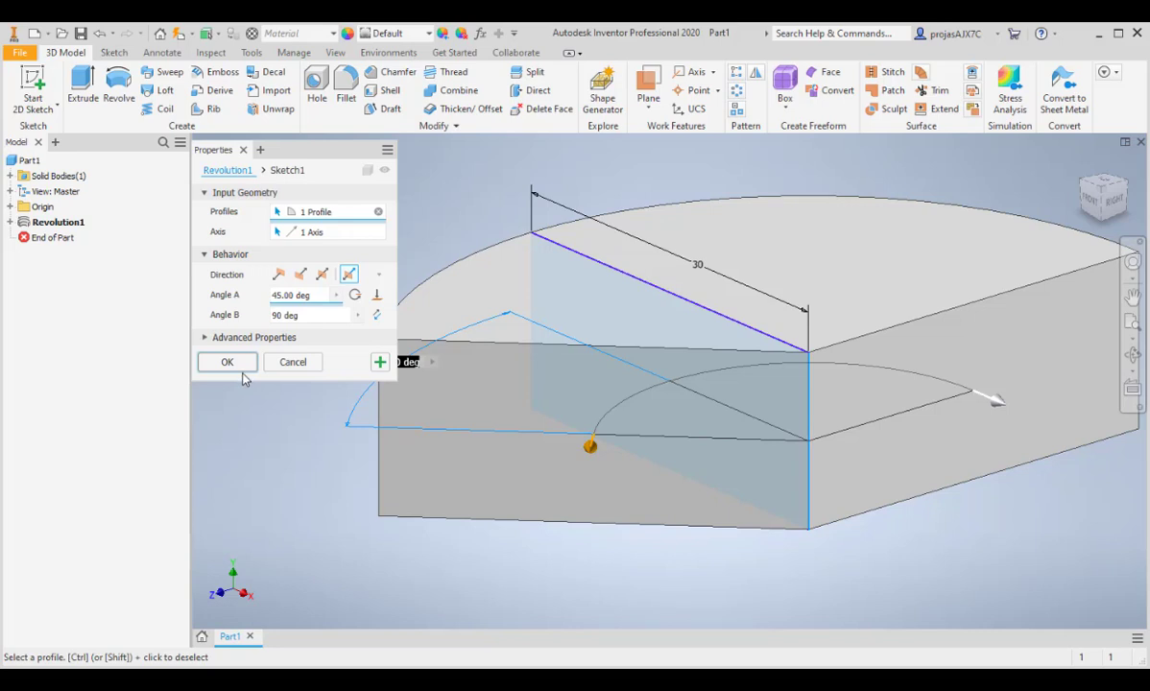
pyautogui.press('Return')
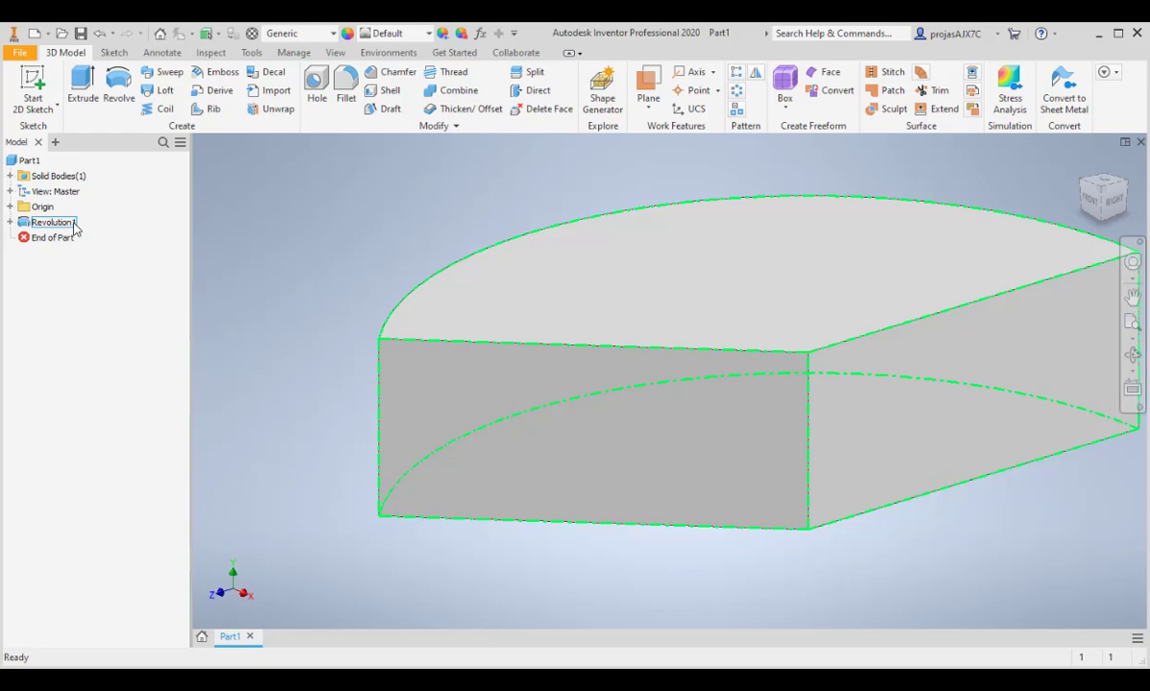
# - Bring up the commands available for the Revolution1 feature
pyautogui.rightClick(74, 228)
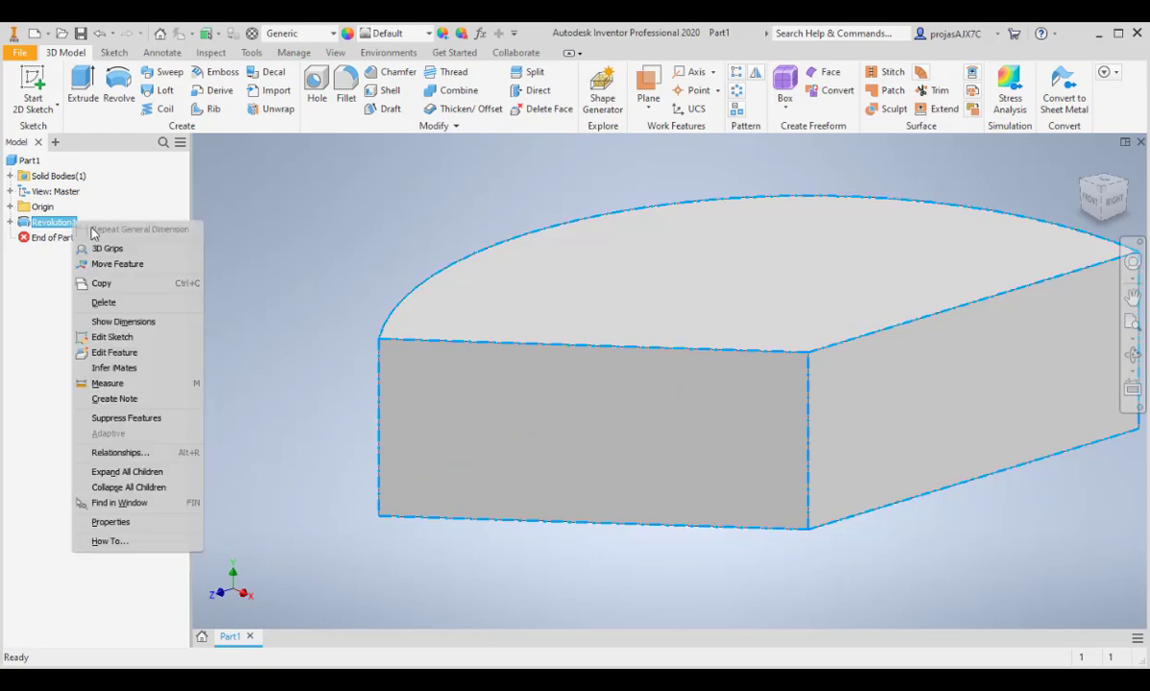